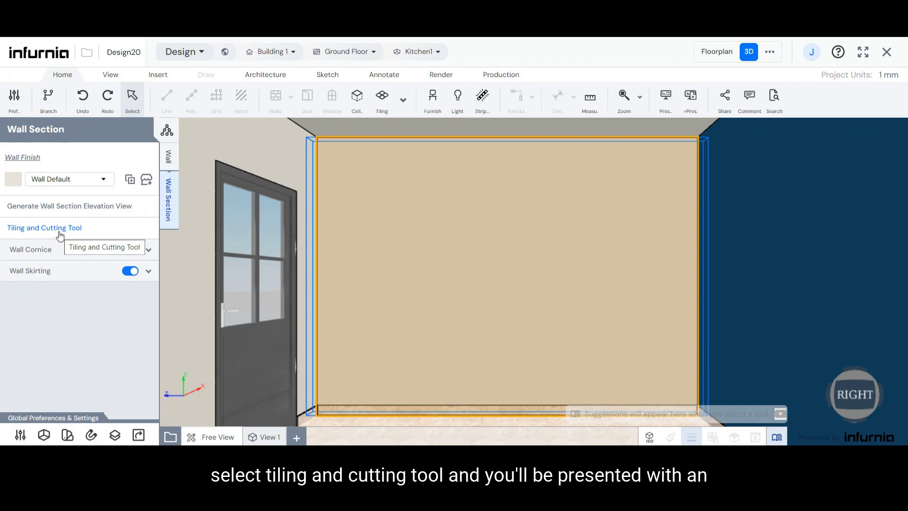
Step: Open the Tiling and Cutting Tool for the selected wall section and start adding a shape in the sketcher
left_click(60, 228)
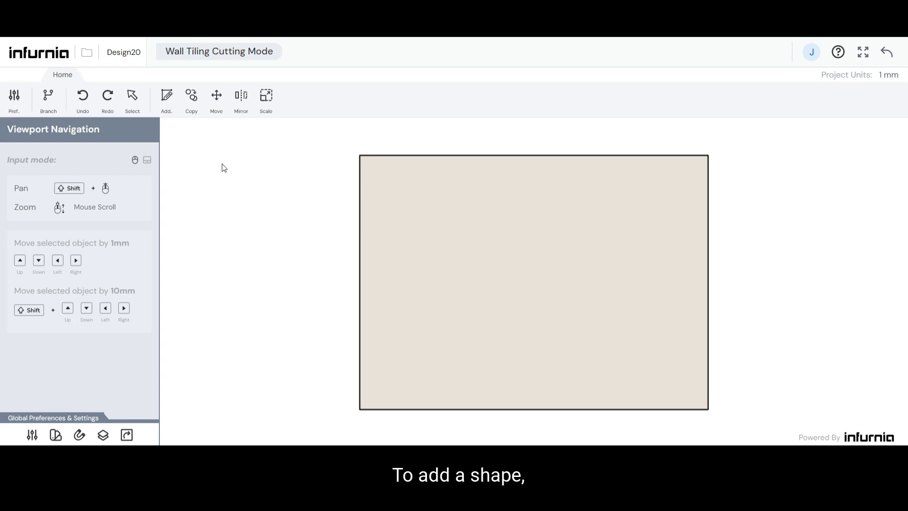
left_click(166, 97)
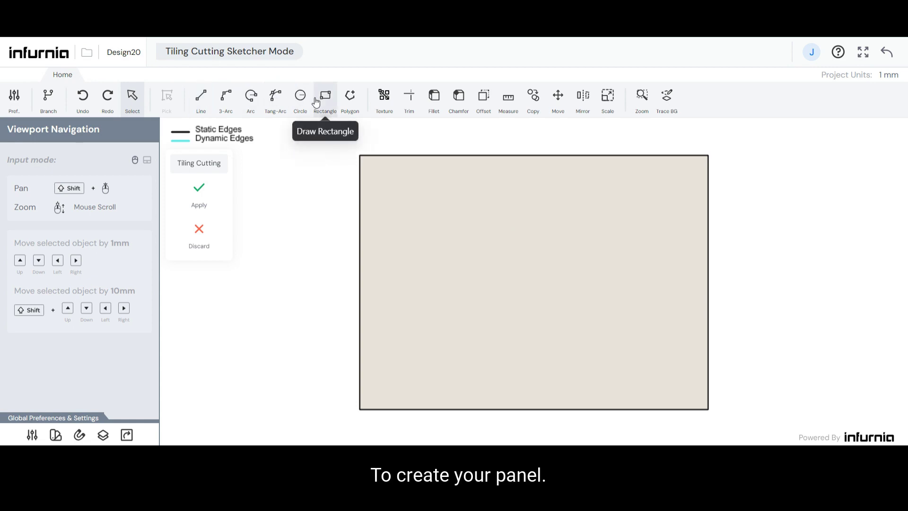
scroll(418, 166, "up", 2)
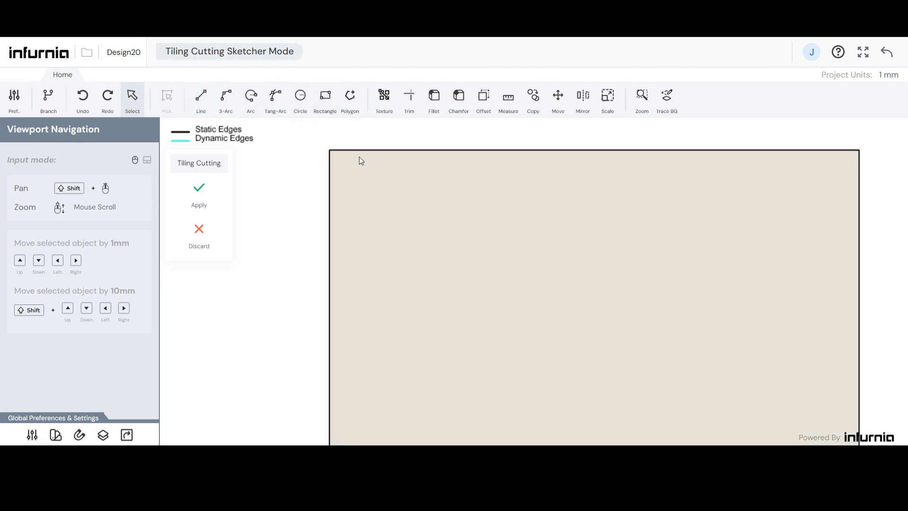
Step: Try to sketch a rectangular panel in the wall's upper-left corner
left_click(328, 110)
left_click(462, 150)
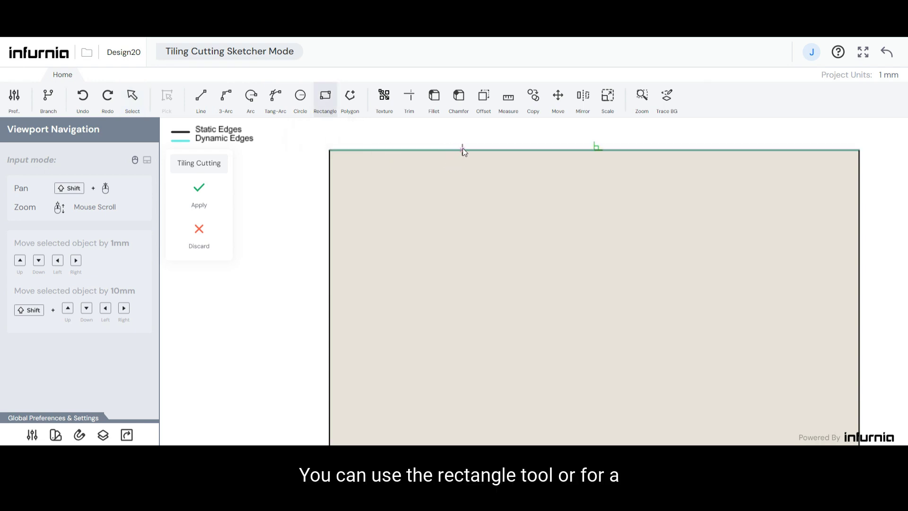
left_click(330, 314)
key("ctrl+z")
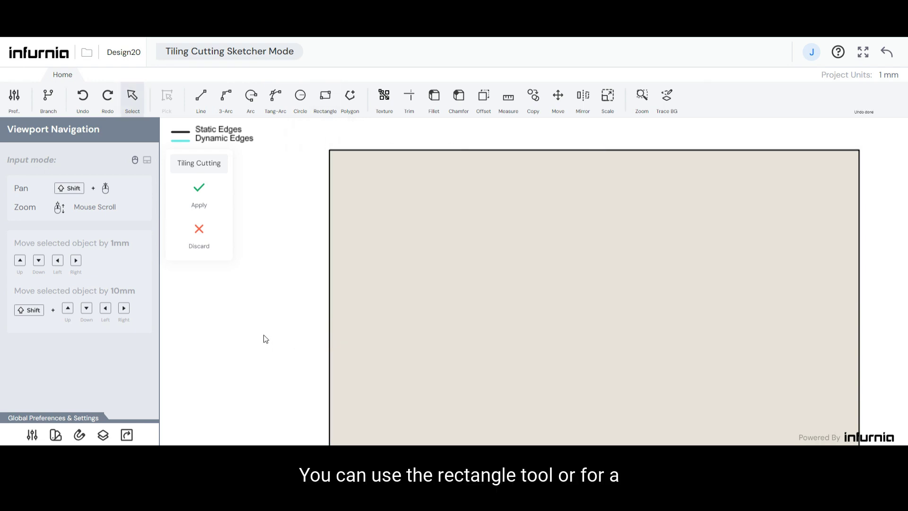
Step: From the wall's upper-left corner, draw a 600 mm line along the top edge and continue it 1000 mm straight down
left_click(198, 99)
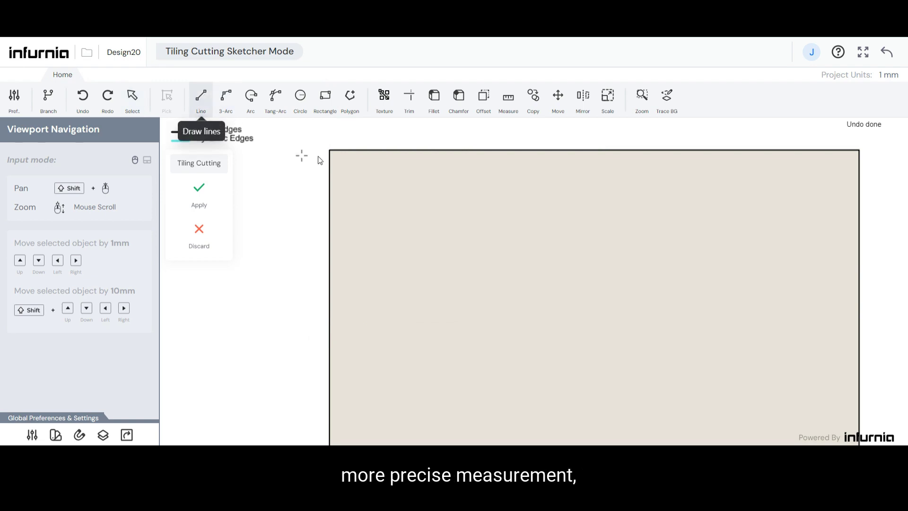
left_click(329, 150)
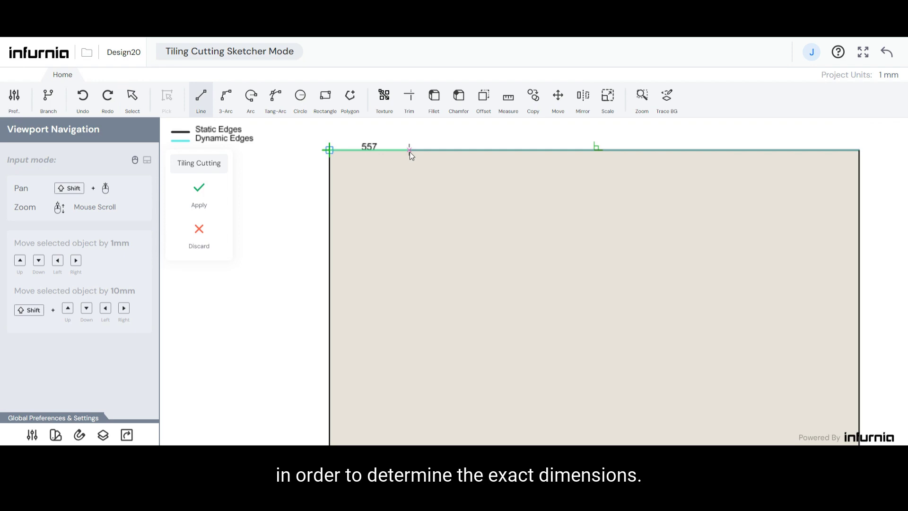
type("600")
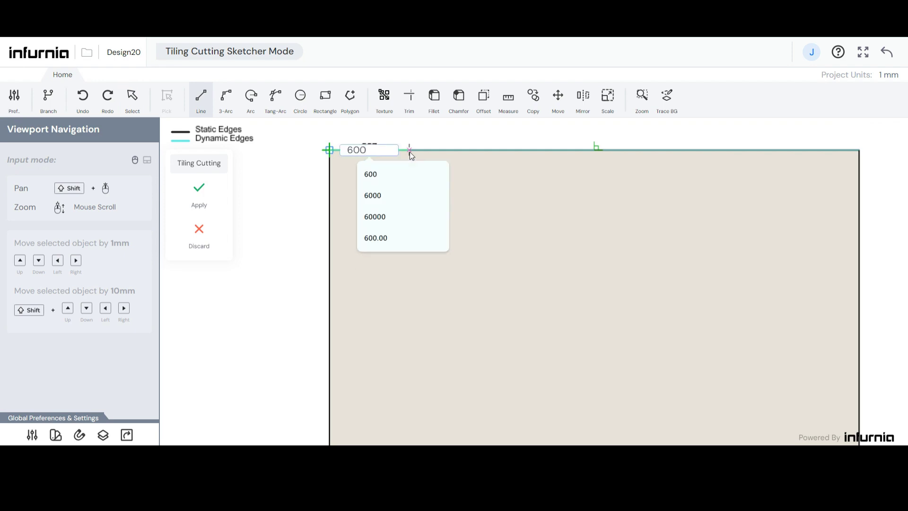
key("Return")
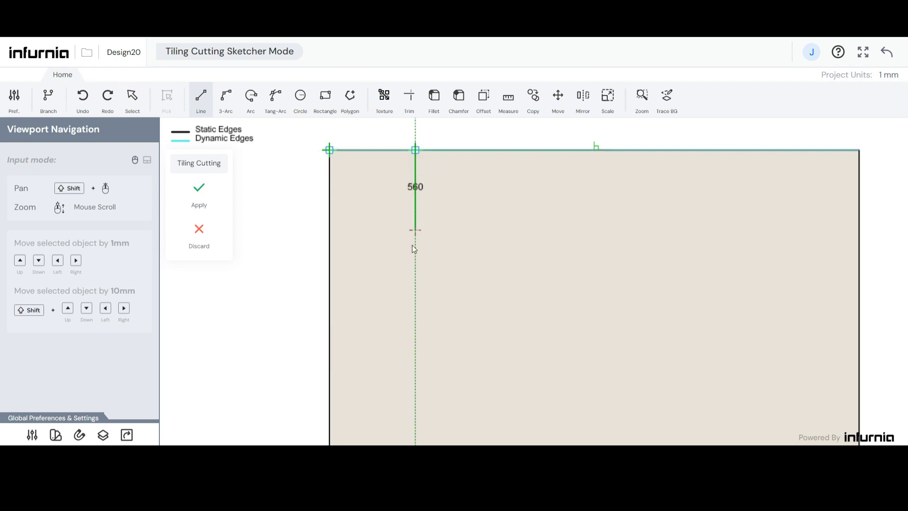
type("1000")
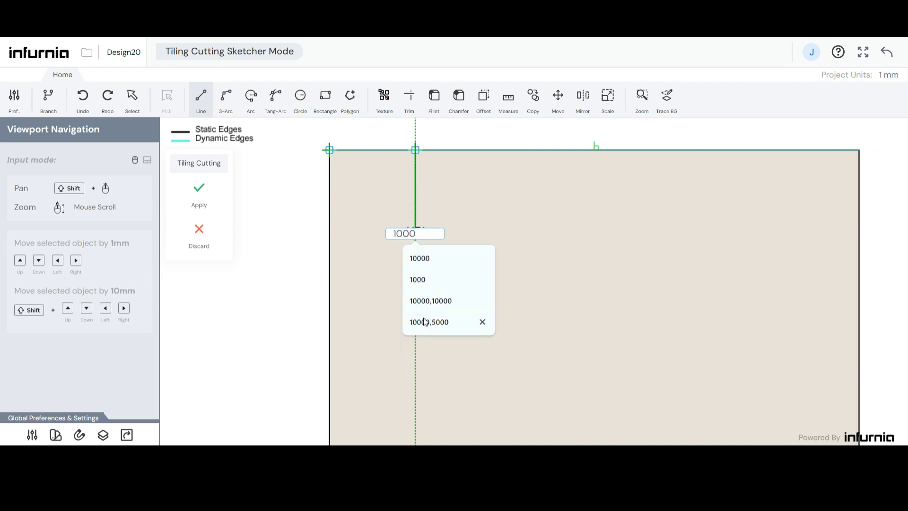
key("Return")
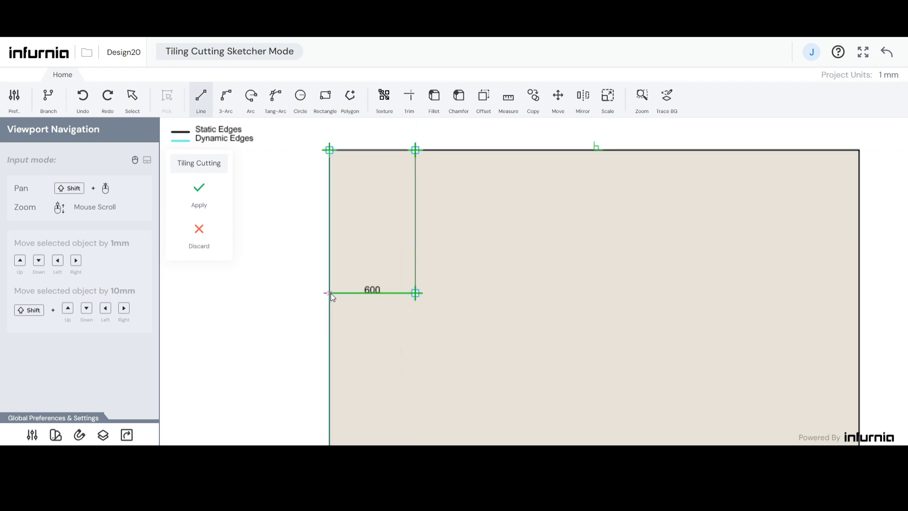
Step: Continue the line down to the wall's bottom edge, across to its lower-left corner and up to the starting corner, closing the panel
scroll(433, 247, "down", 5)
left_click(425, 355)
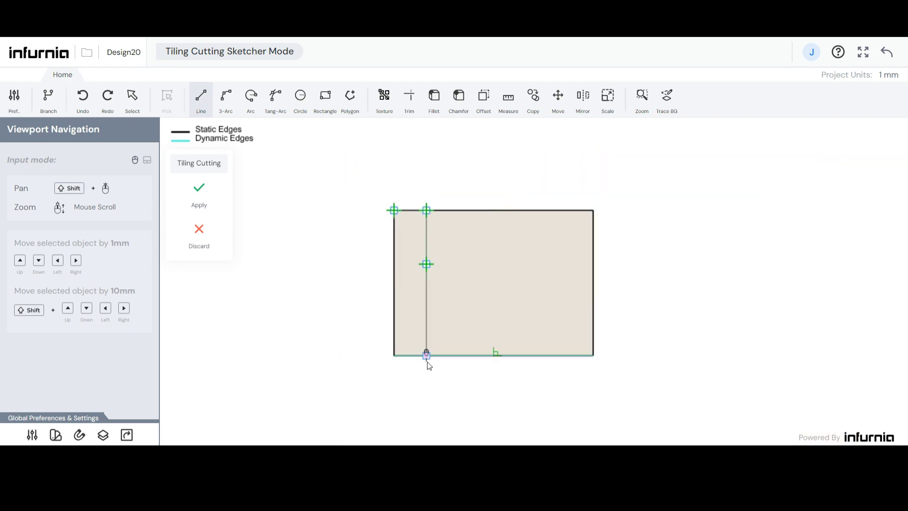
left_click(393, 355)
left_click(394, 209)
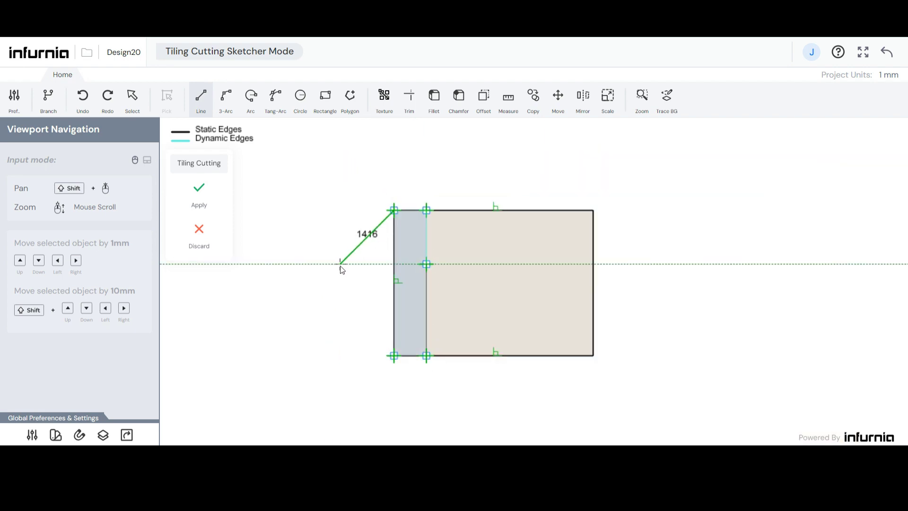
key("Escape")
Step: Move the intermediate vertex on the panel's right side onto its lower-right corner
left_click(399, 283)
scroll(398, 282, "up", 4)
left_click_drag(453, 252, 451, 412)
left_click(338, 383)
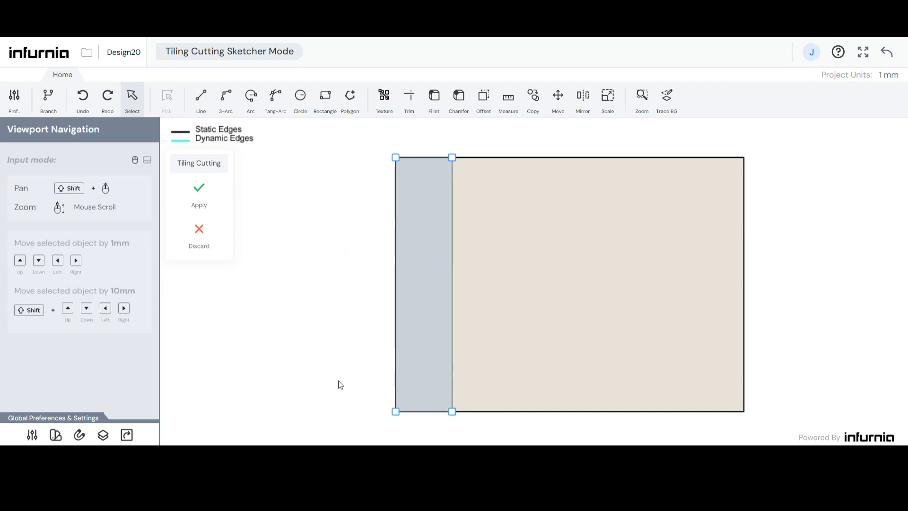
Step: Shift the panel's bottom edge upward by entering a Shift Down value of -2000 mm
left_click_drag(340, 330, 389, 367, "shift")
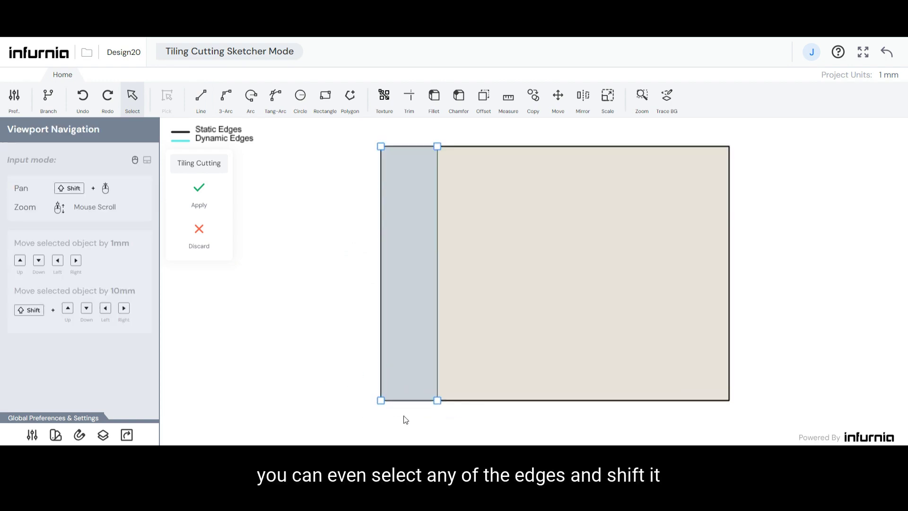
left_click(409, 401)
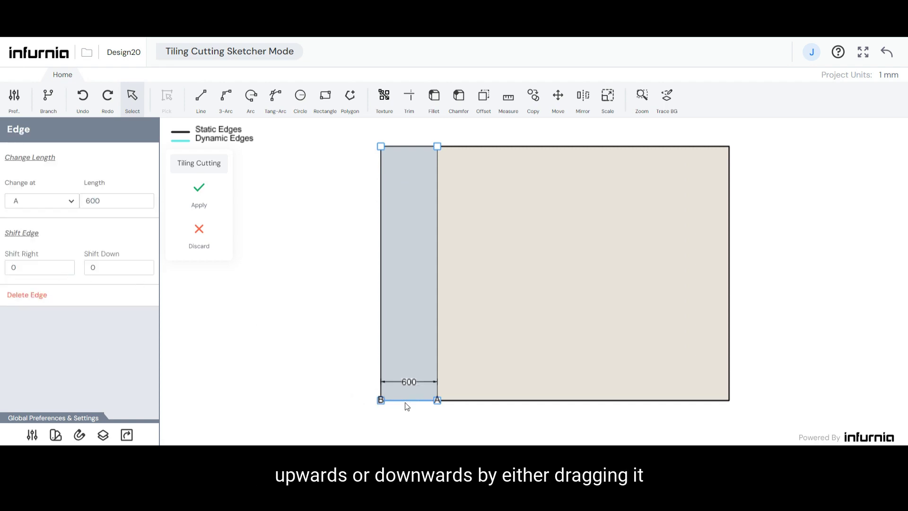
mouse_move(408, 401)
left_mouse_down()
mouse_move(415, 219)
mouse_move(435, 324)
mouse_move(425, 397)
left_mouse_up()
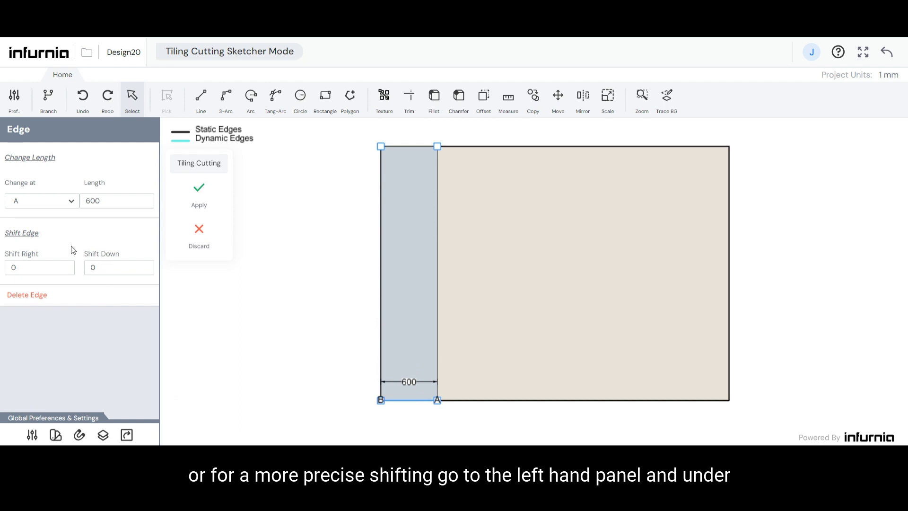
left_click(106, 269)
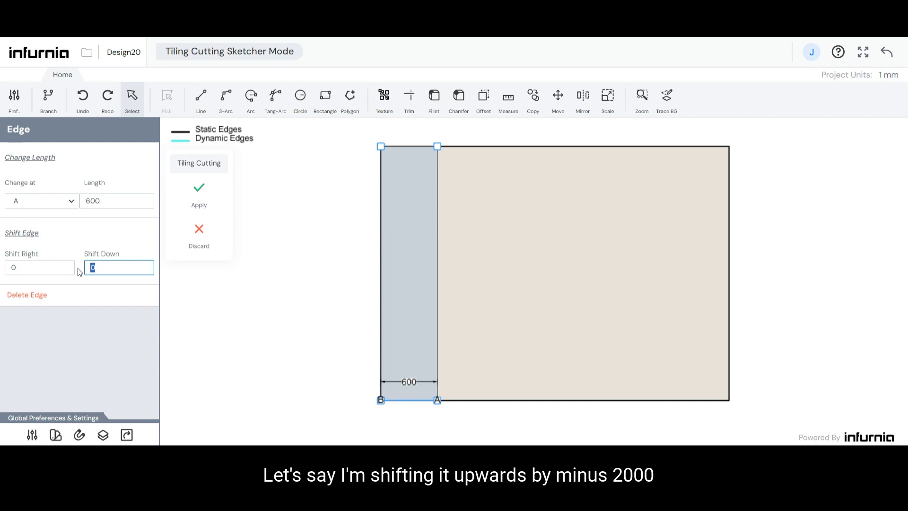
type("-2000")
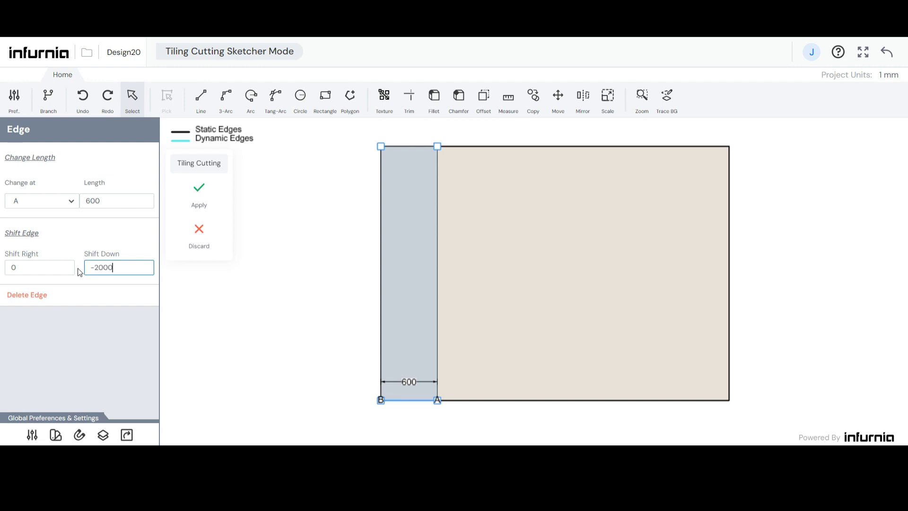
key("Return")
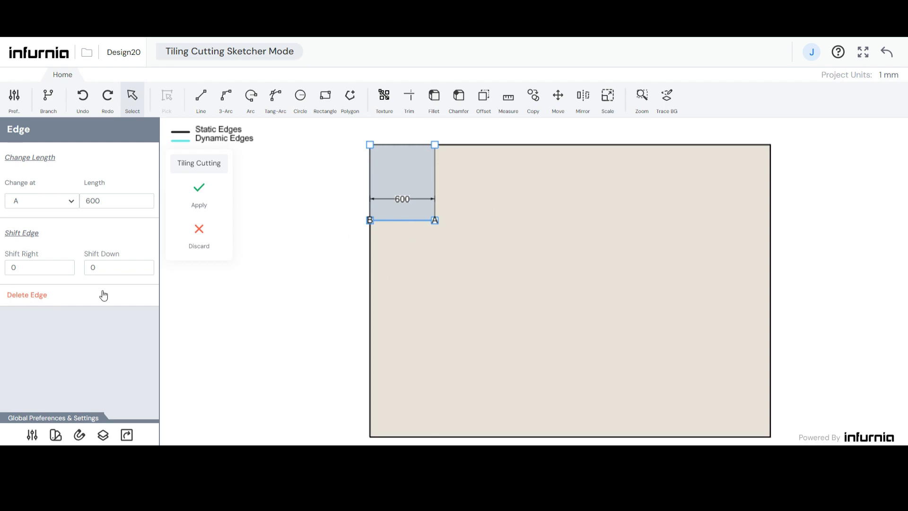
Step: Shift the panel's bottom edge down by 1000 mm
left_click(100, 267)
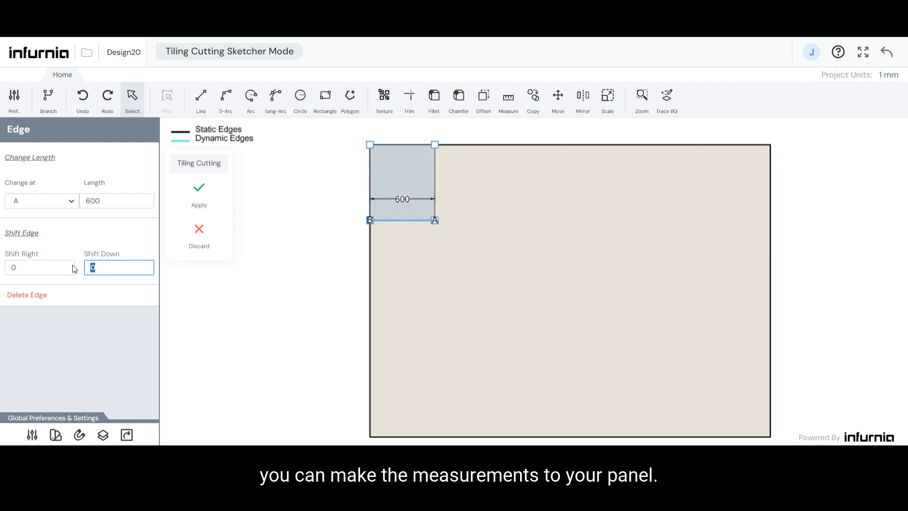
type("1000")
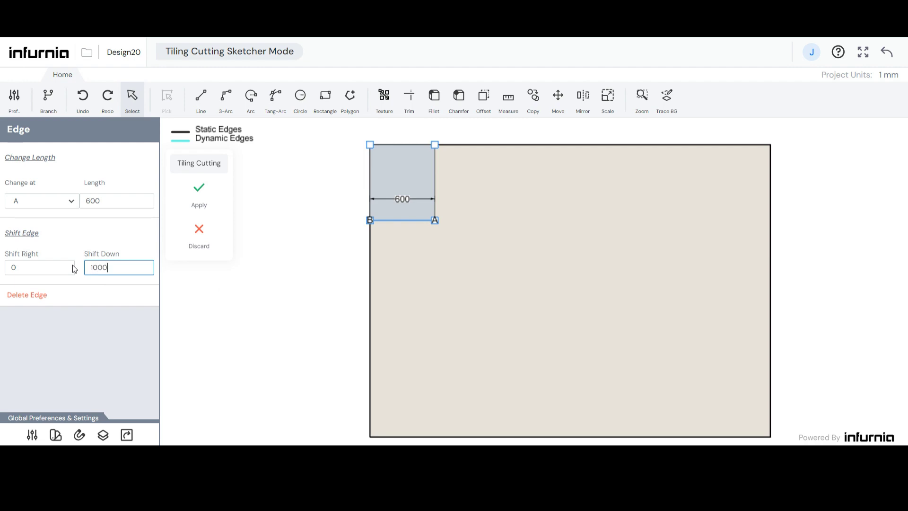
key("Return")
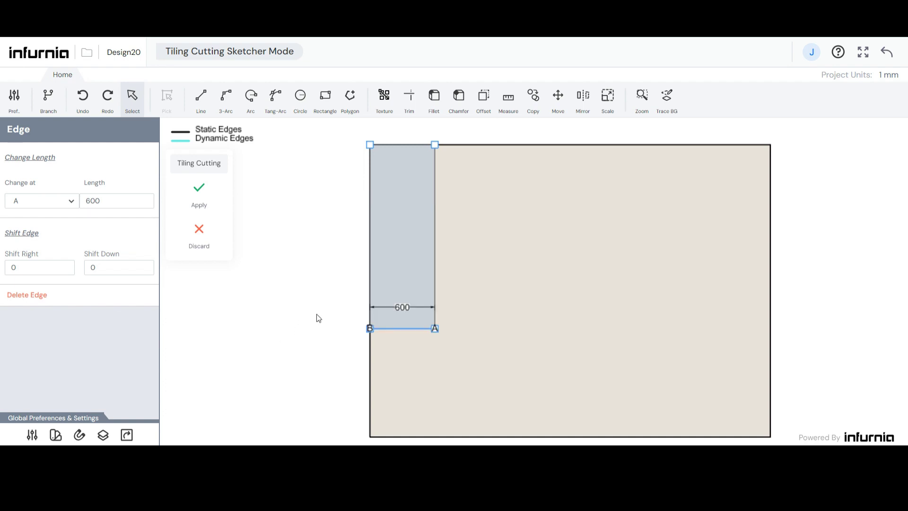
Step: Select the whole panel and start Copy in Multiply(Straight) Fixed Distance mode
scroll(318, 317, "down", 1)
scroll(336, 196, "up", 2)
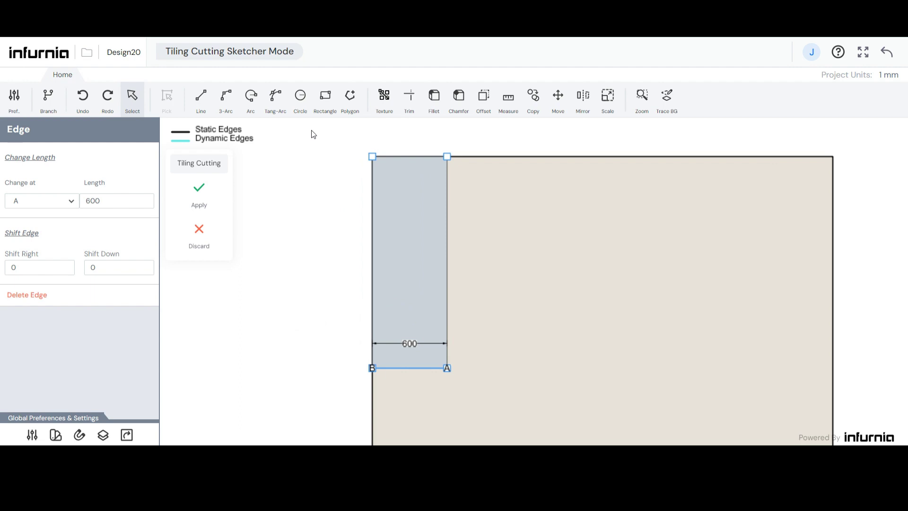
left_click_drag(311, 130, 531, 396)
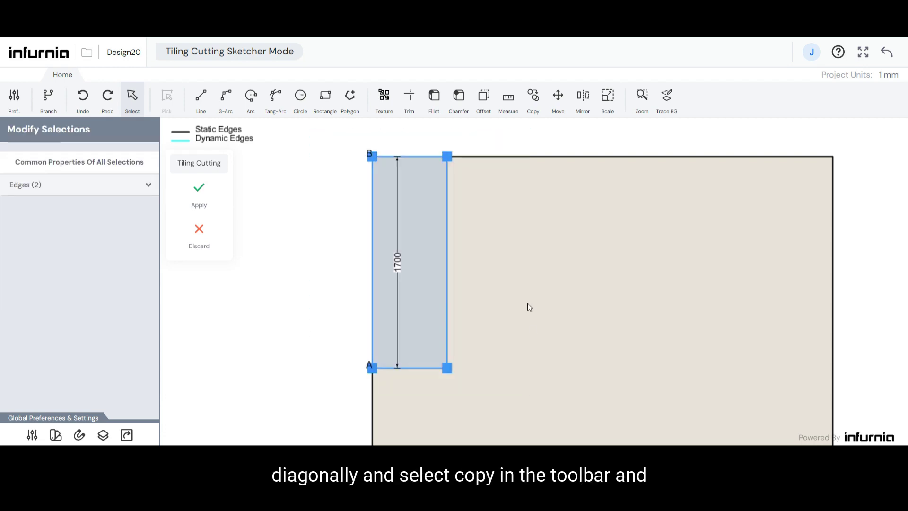
left_click(533, 100)
left_click(124, 158)
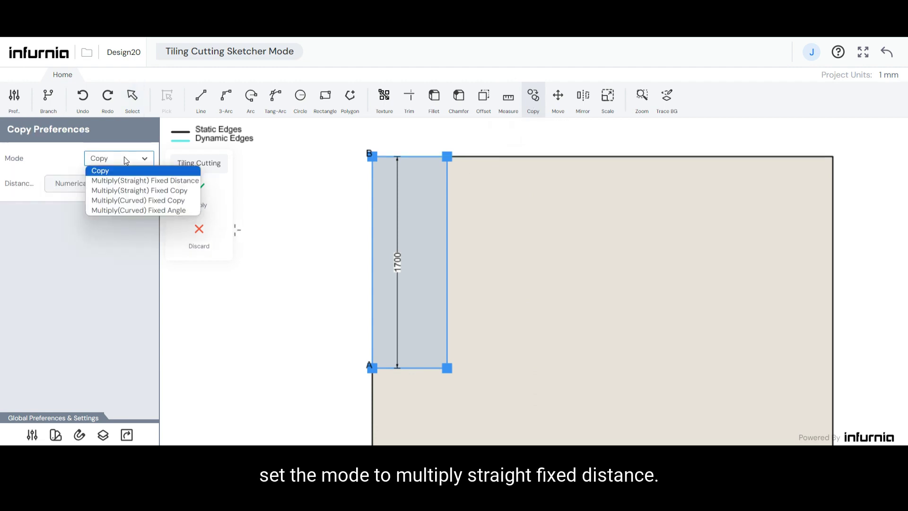
left_click(140, 181)
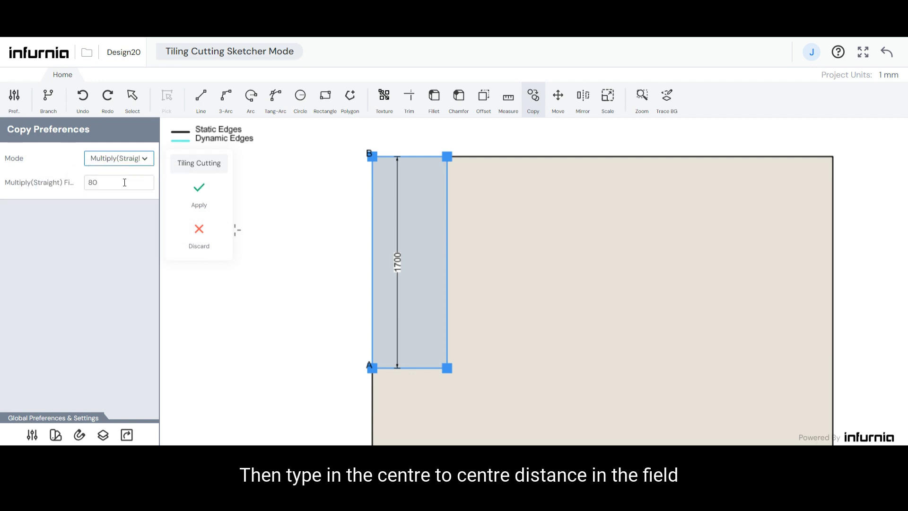
Step: Set the copy distance to 650 mm and repeat the panel horizontally from its lower-left corner to just past the wall's right edge
left_click_drag(124, 183, 82, 184)
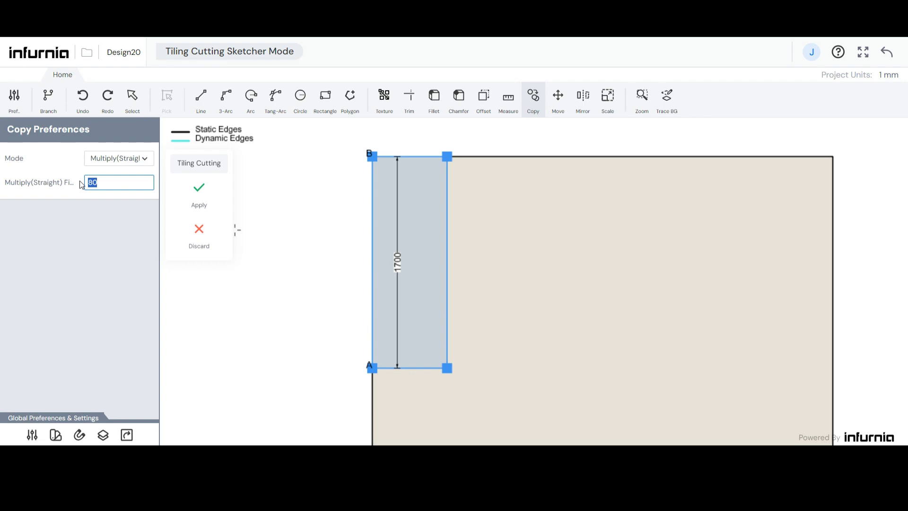
type("700")
key("BackSpace")
key("BackSpace")
key("BackSpace")
type("650")
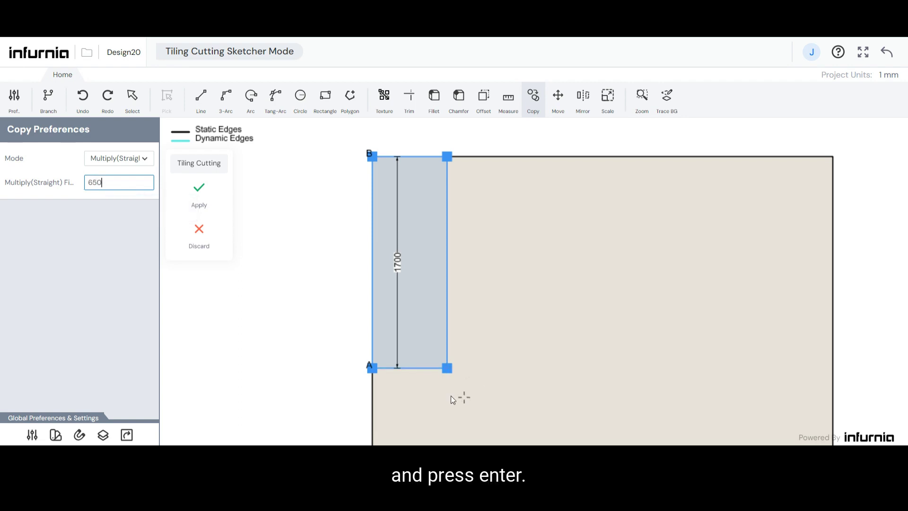
key("Return")
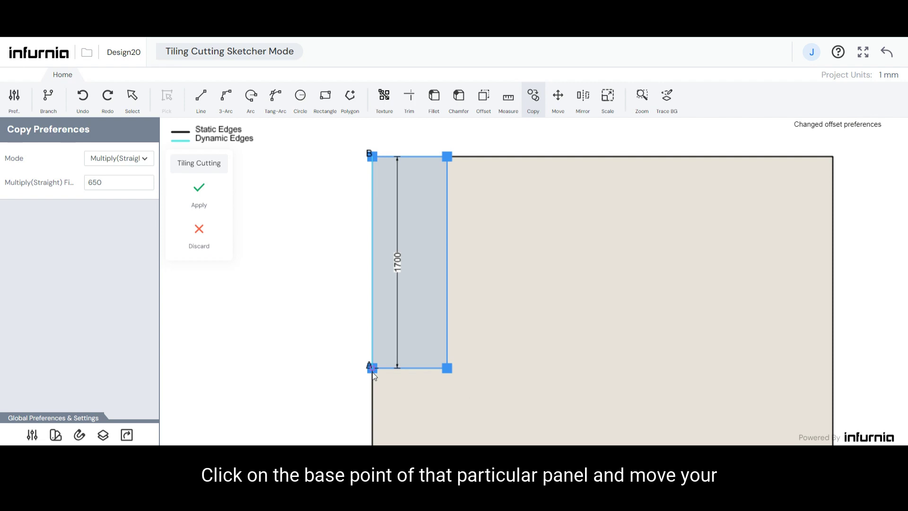
left_click(372, 371)
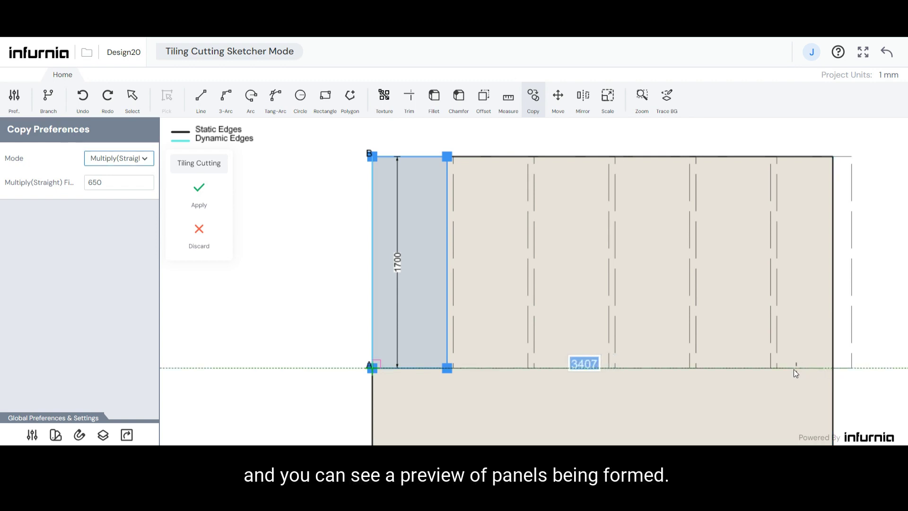
left_click(849, 372)
key("Escape")
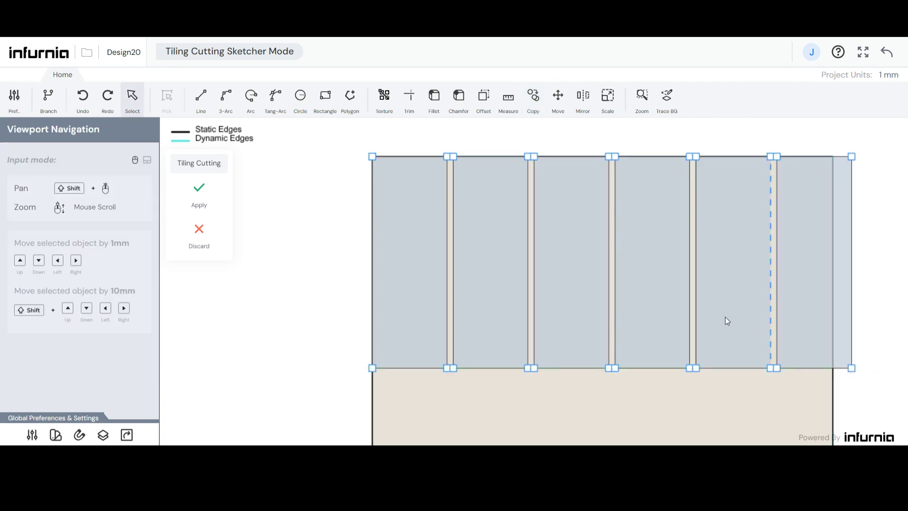
Step: Move the right edge of the last panel inward so it snaps to the wall's right edge
scroll(704, 294, "down", 3)
scroll(776, 277, "up", 4)
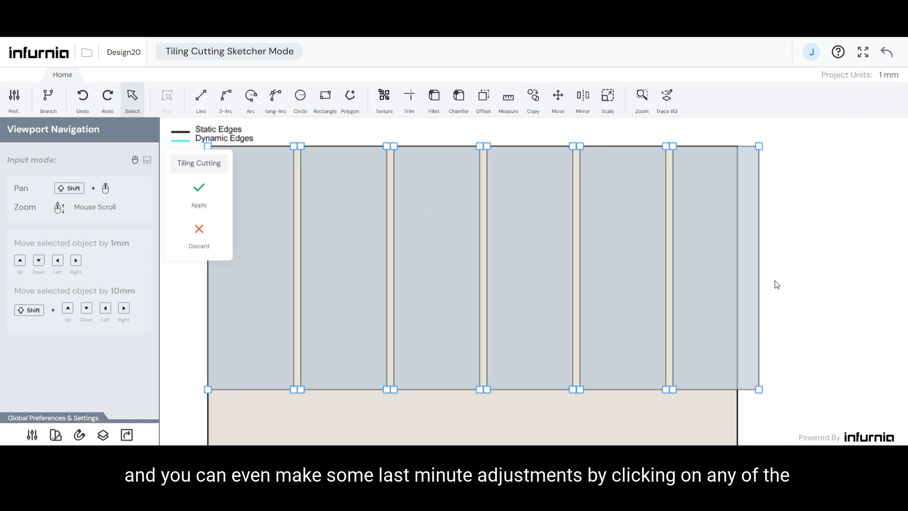
left_click(766, 269)
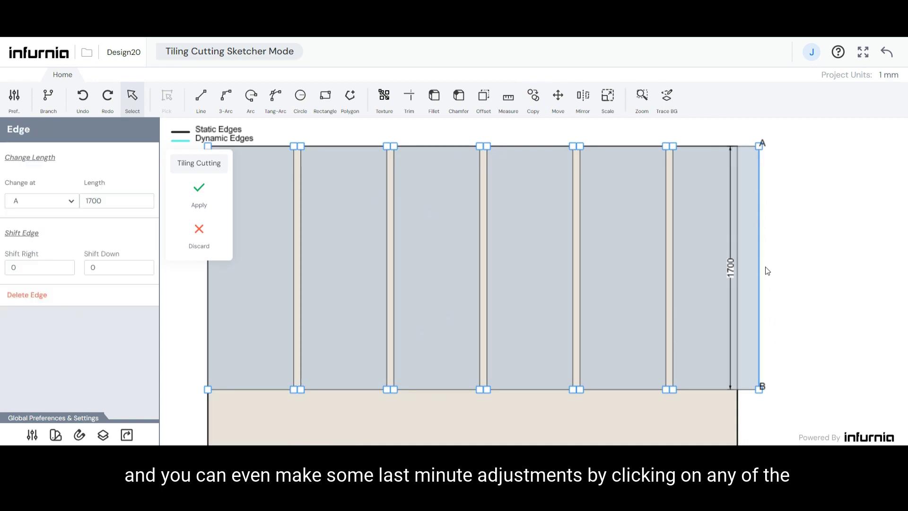
left_click_drag(763, 268, 734, 266)
scroll(733, 267, "down", 5)
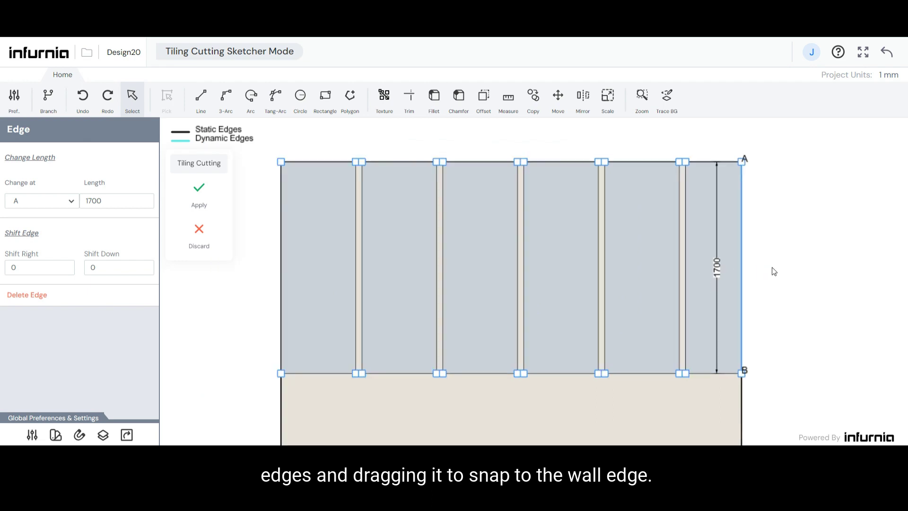
Step: Apply the tiling sketch and save the six closed panel shapes as 6 separate entities
scroll(815, 318, "up", 3)
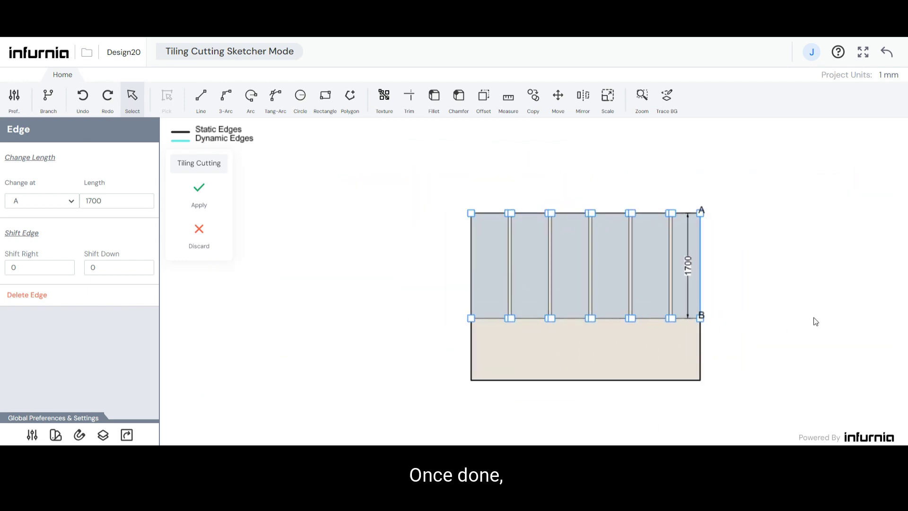
left_click(198, 194)
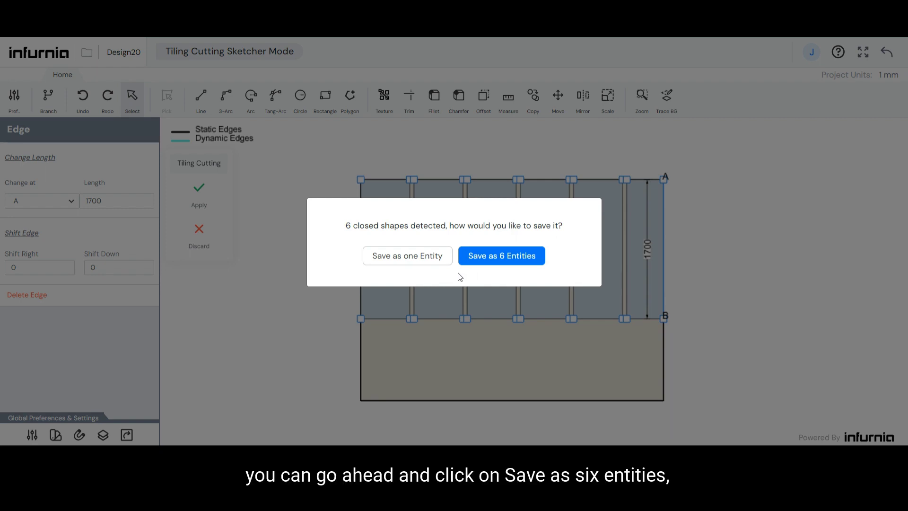
left_click(495, 256)
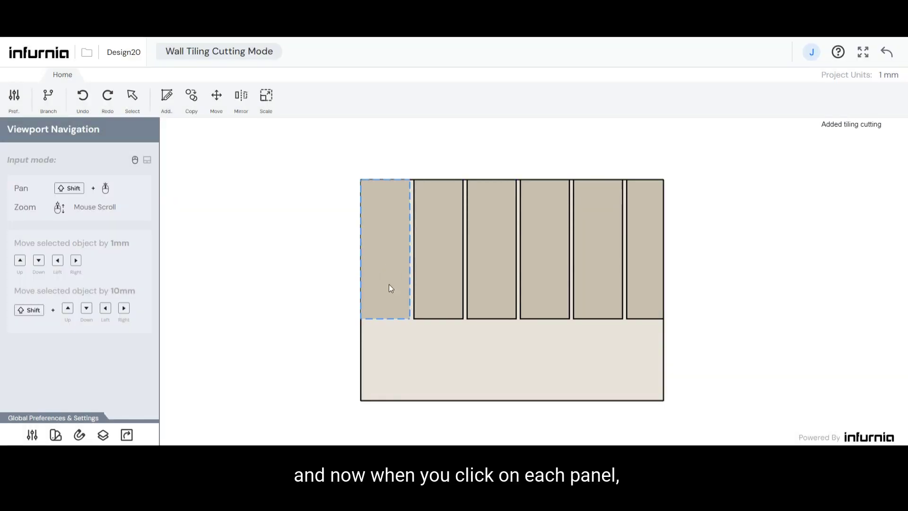
Step: Examine the individual properties of each of the six wall panels by selecting them one at a time
left_click(389, 284)
left_click(446, 291)
left_click(478, 292)
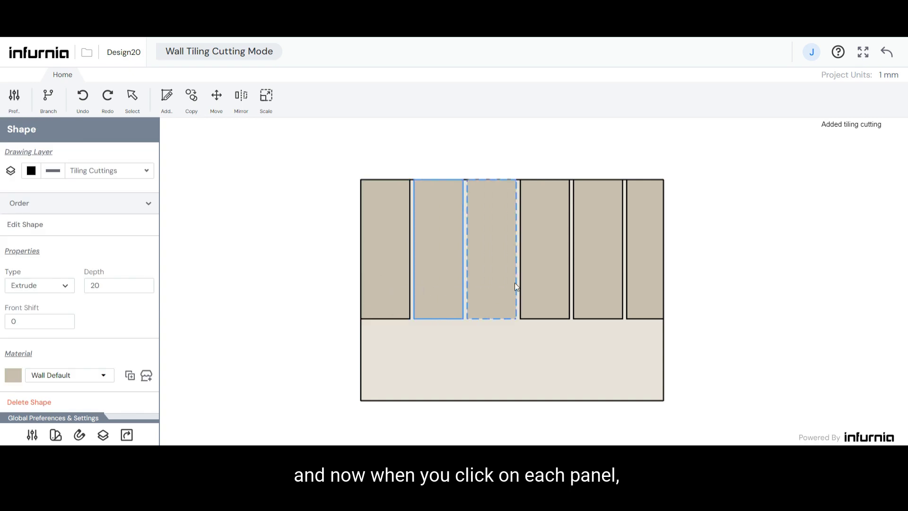
left_click(374, 291)
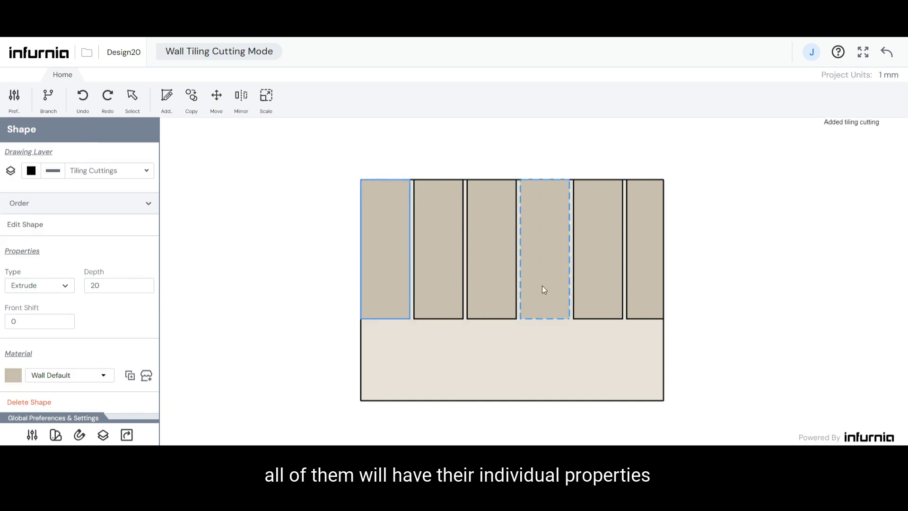
left_click(544, 289)
left_click(603, 283)
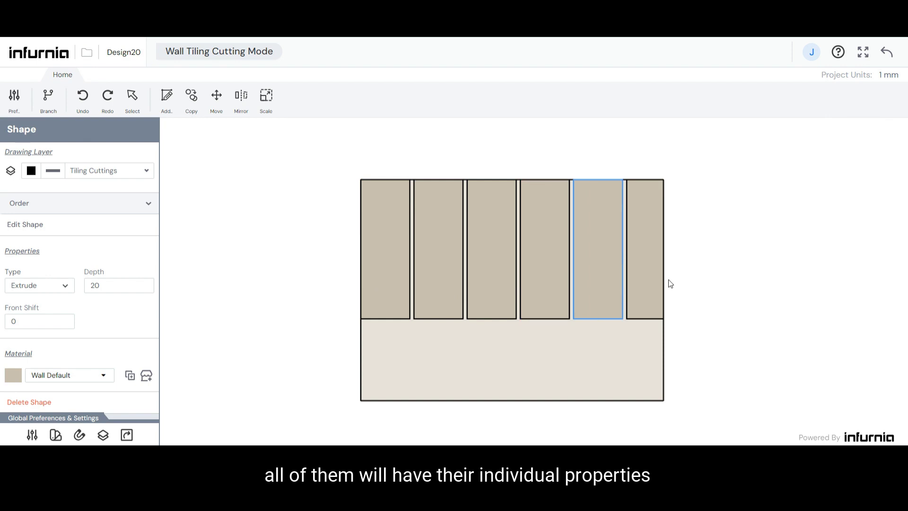
left_click(658, 280)
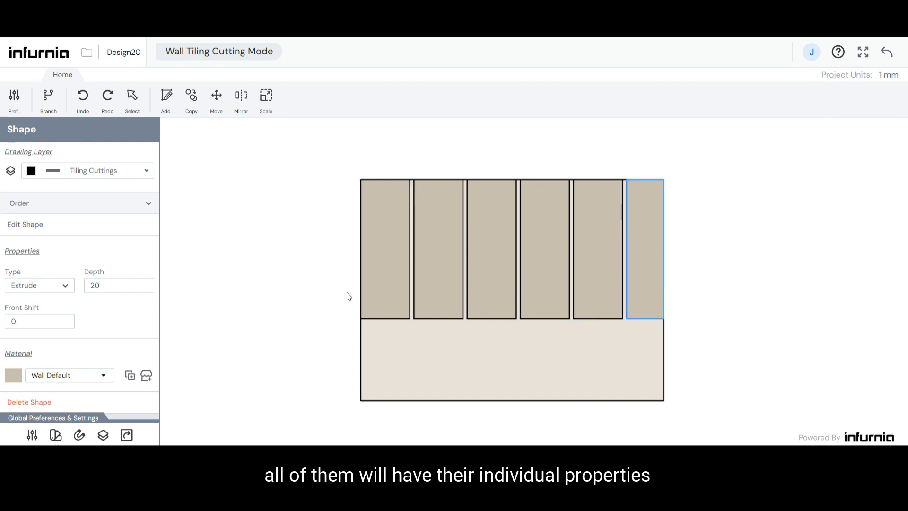
Step: Keep the leftmost panel's type as Extrude and set its depth to 40 mm
left_click(378, 290)
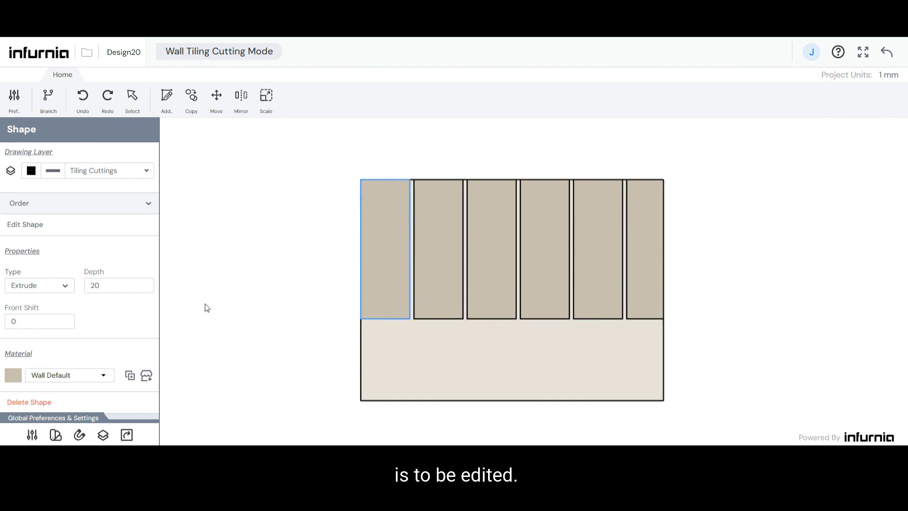
left_click(59, 291)
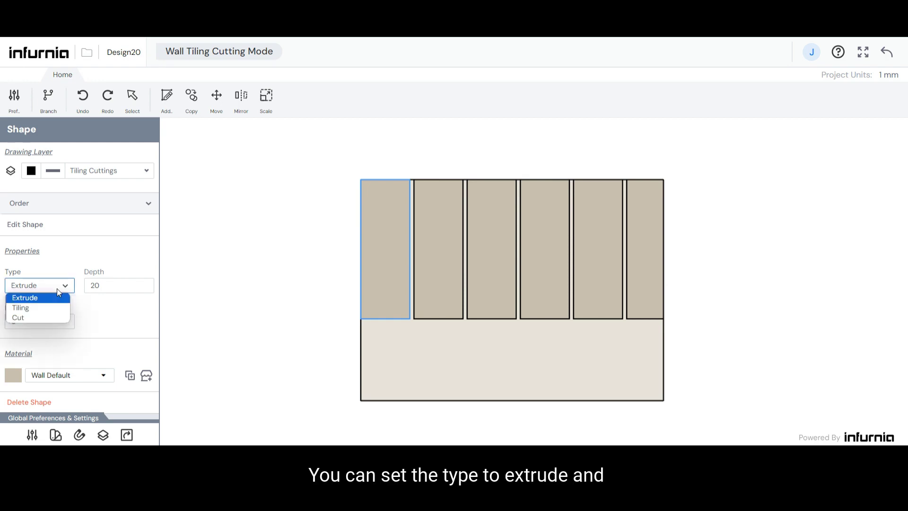
left_click(57, 289)
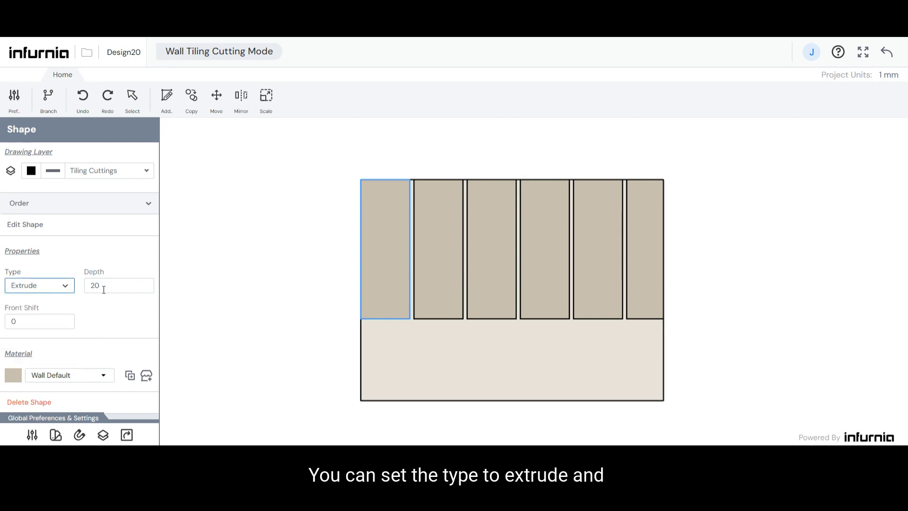
double_click(93, 286)
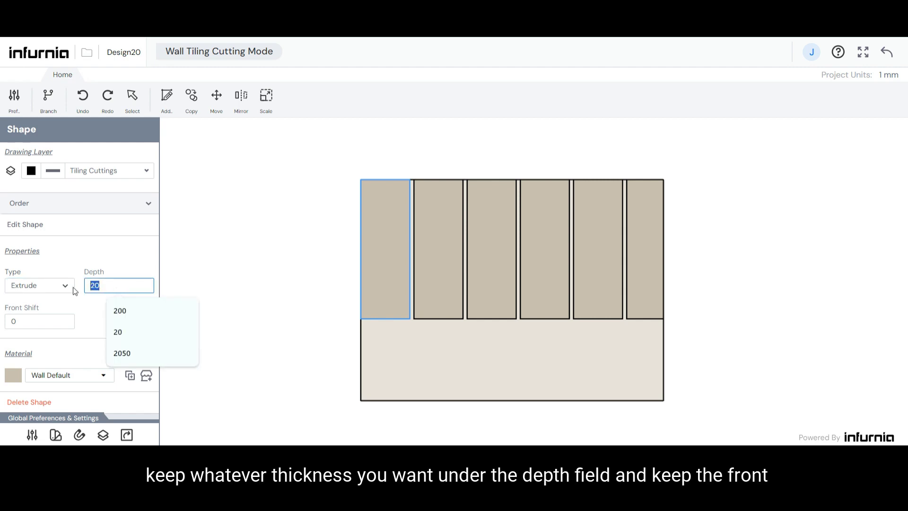
type("40")
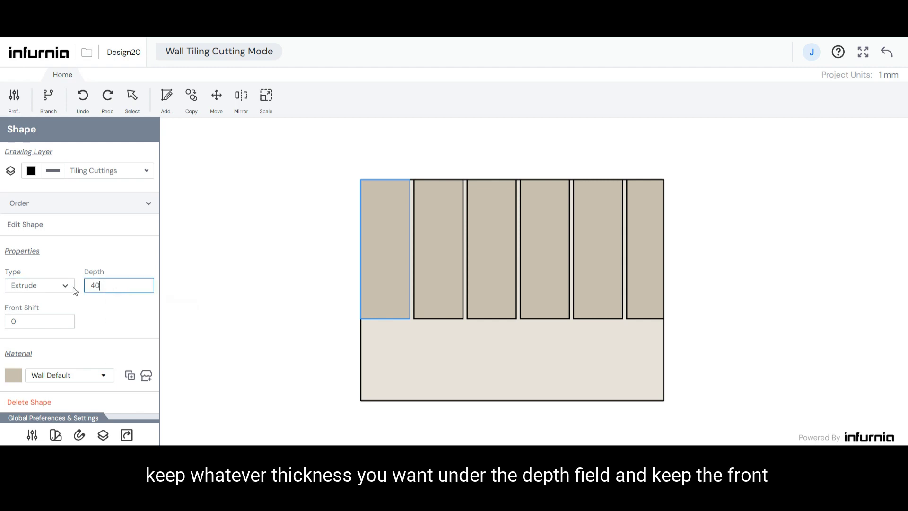
key("Return")
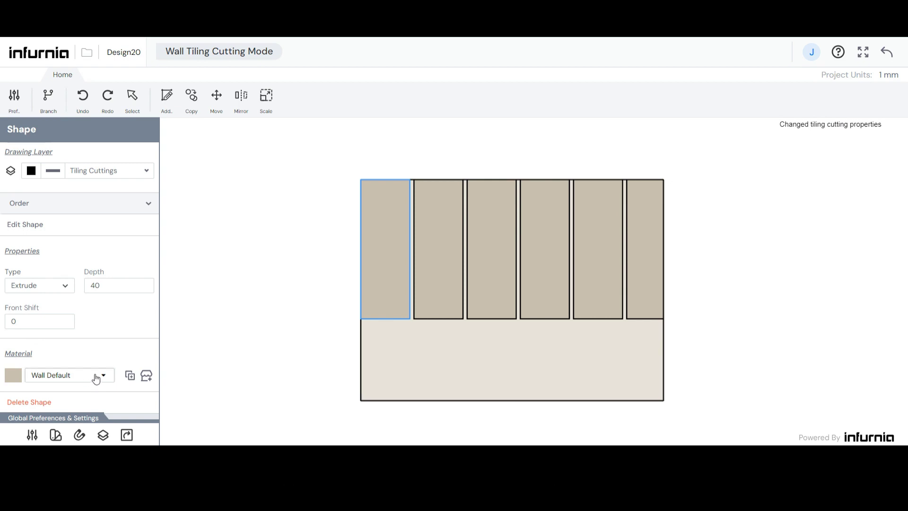
Step: Apply the leather 3 material from the store's Leather category to the leftmost panel
left_click(97, 376)
scroll(150, 351, "down", 3)
scroll(151, 360, "down", 2)
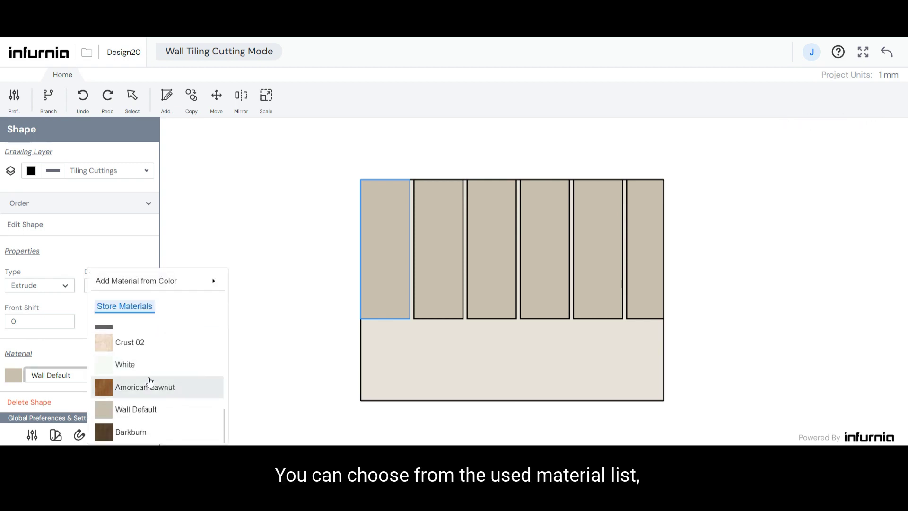
scroll(69, 390, "up", 1)
left_click(65, 366)
left_click(147, 379)
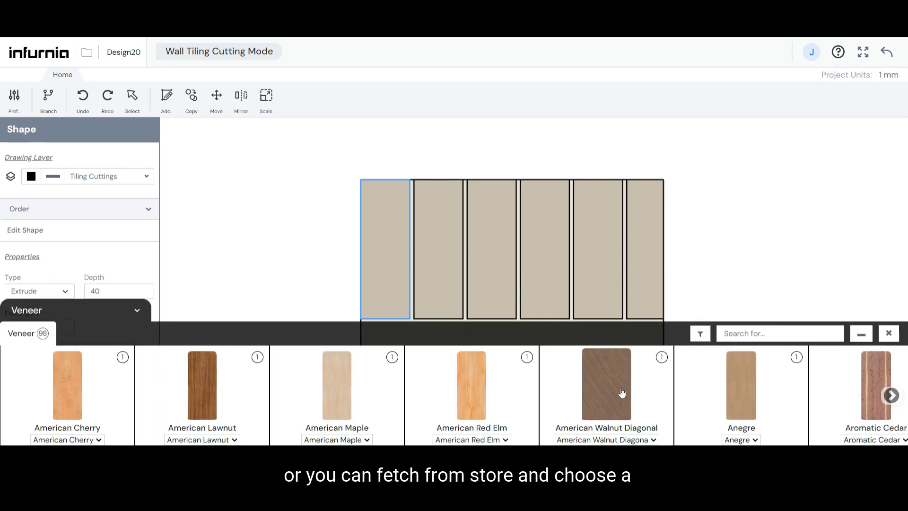
left_click(27, 311)
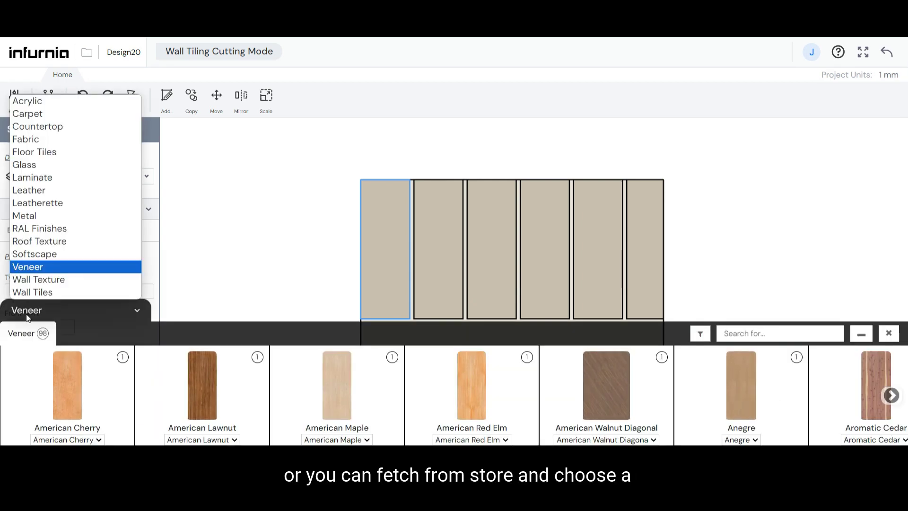
left_click(41, 191)
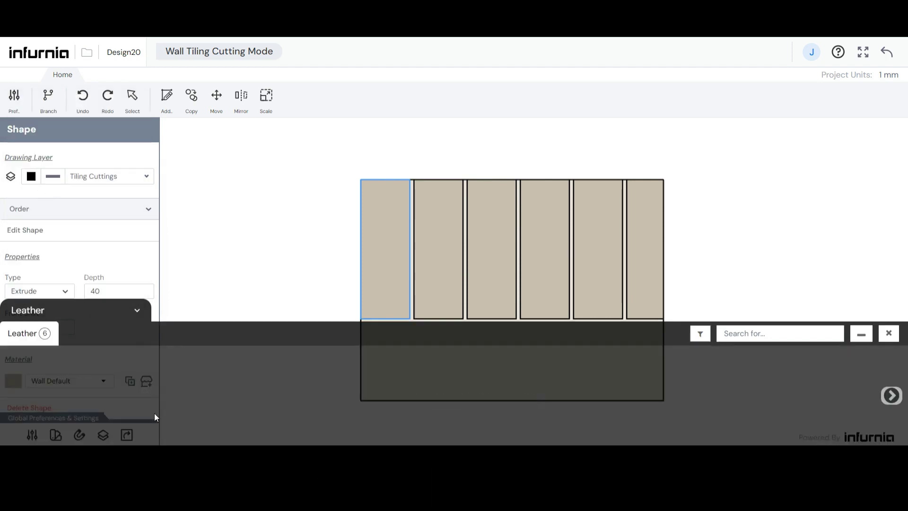
left_click(485, 373)
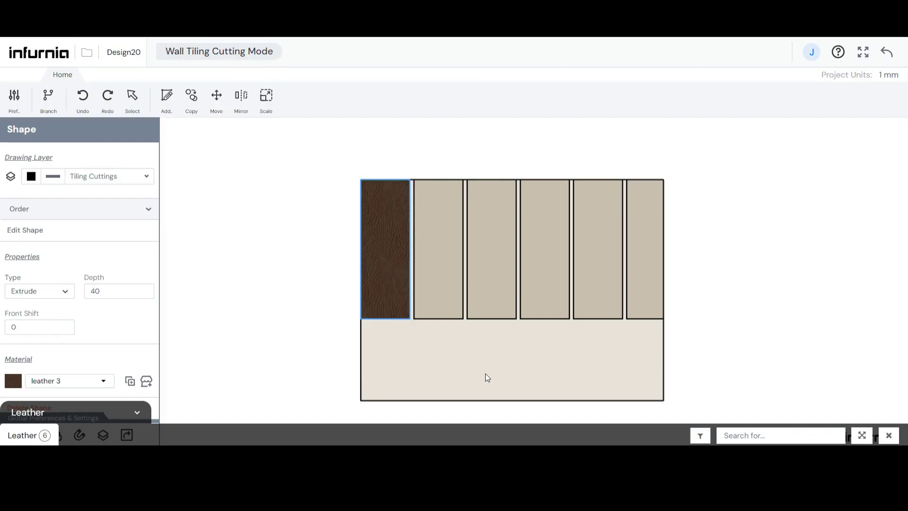
left_click(302, 328)
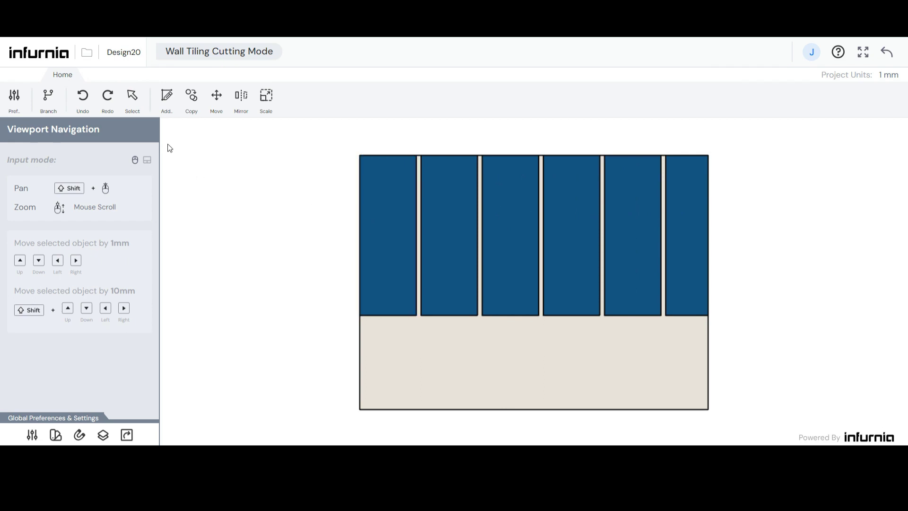
Step: Start a new tiling shape and draw a rectangle about 751 by 851 mm in the wall's lower-left corner, below the blue panels
left_click(166, 108)
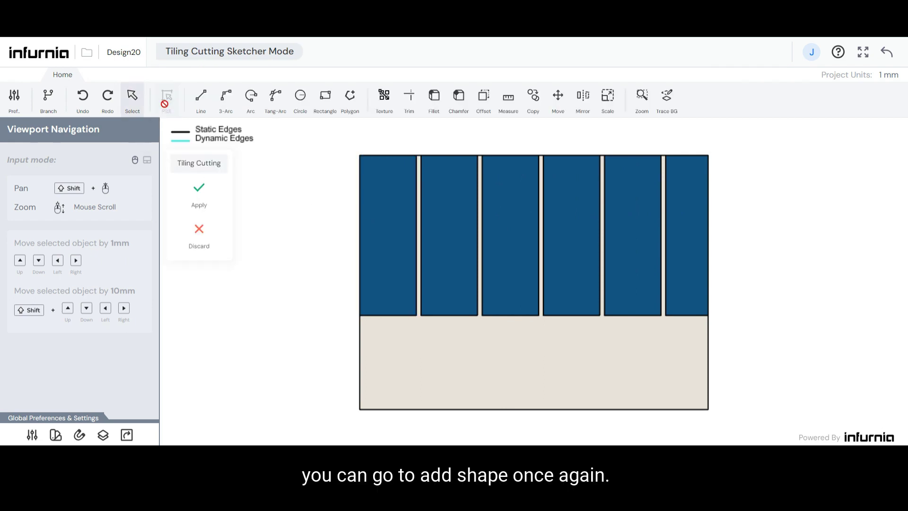
left_click(326, 98)
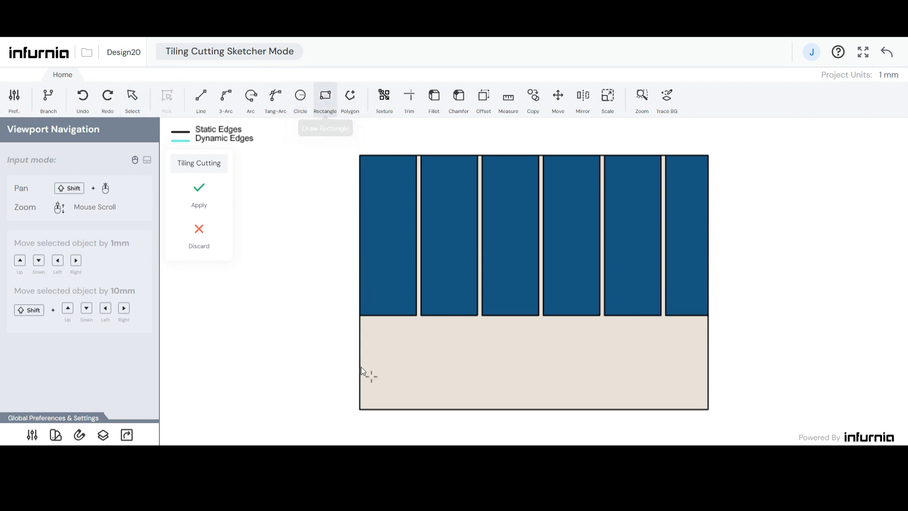
left_click(359, 330)
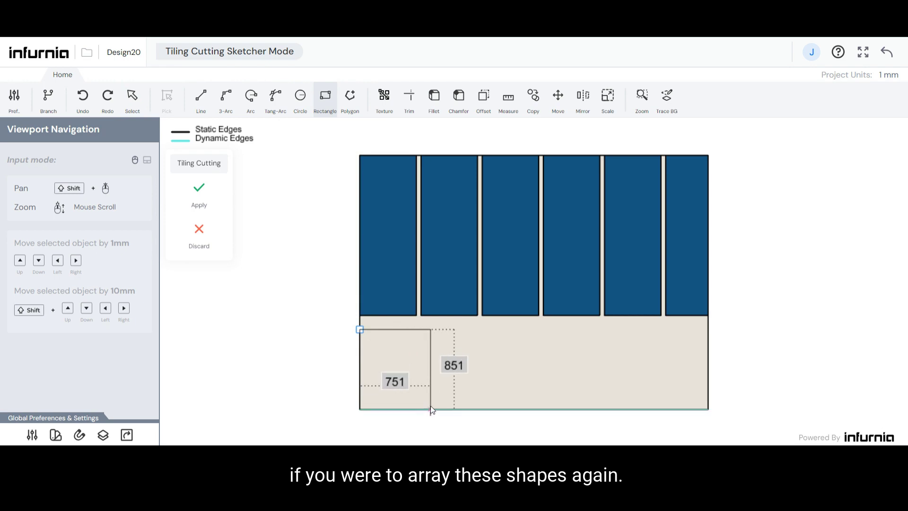
left_click(430, 410)
key("Escape")
Step: Copy the new rectangle horizontally towards the wall's right edge in Multiply(Straight) Fixed Distance mode, with a distance of 900 mm
left_click_drag(334, 319, 437, 379)
key("c")
left_click(711, 416)
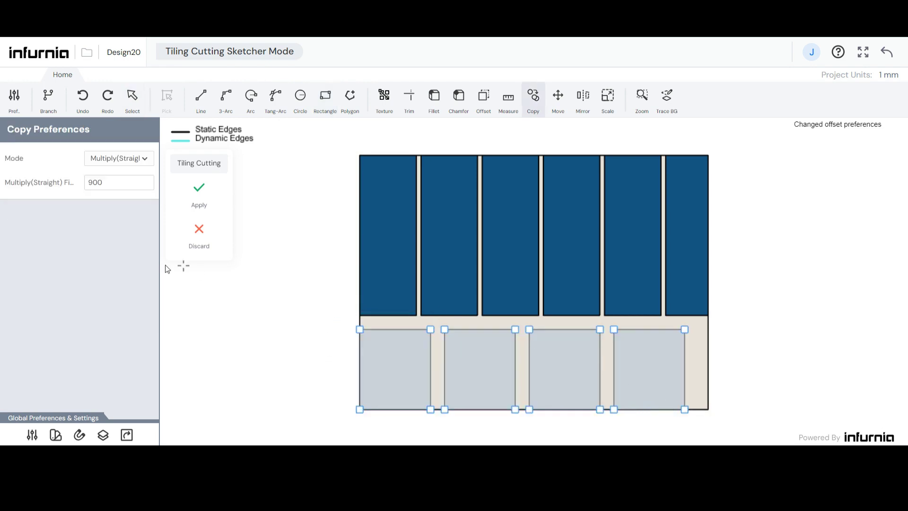
Step: Apply the sketch and save the four lower rectangles together as one entity
left_click(199, 194)
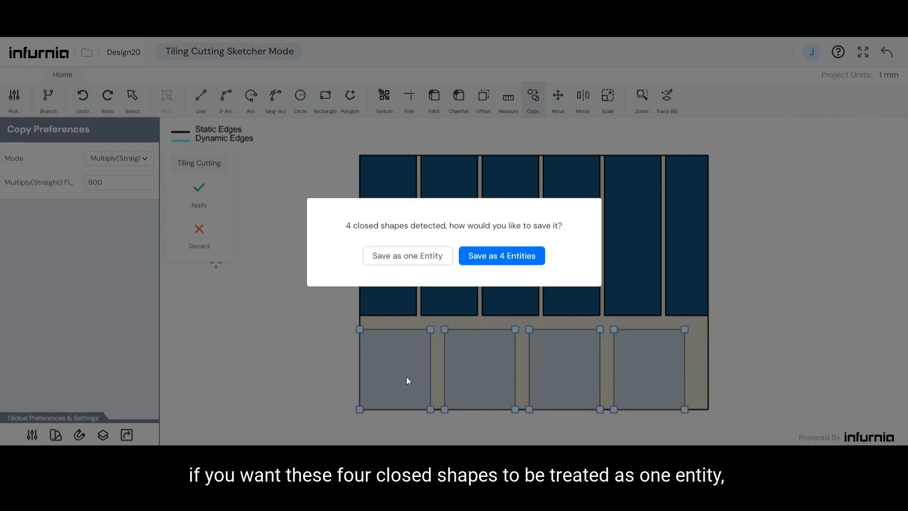
left_click(411, 260)
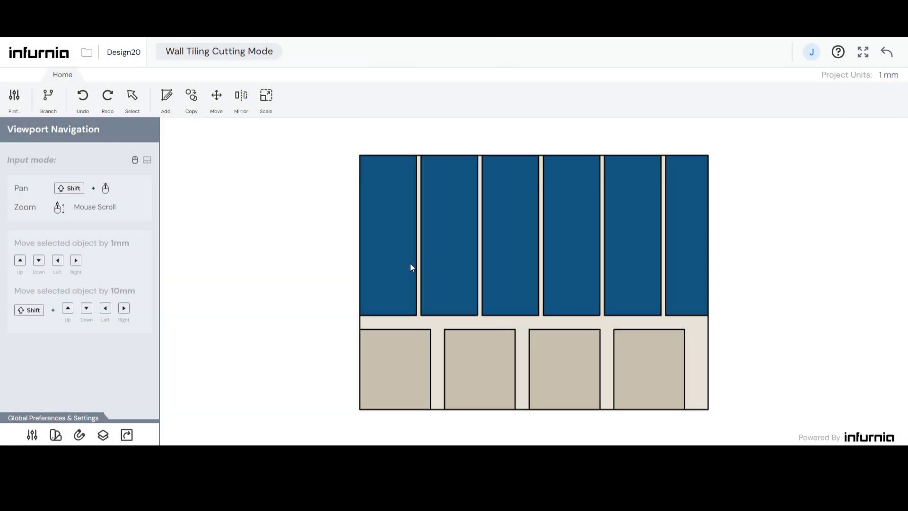
left_click(401, 362)
left_click(313, 364)
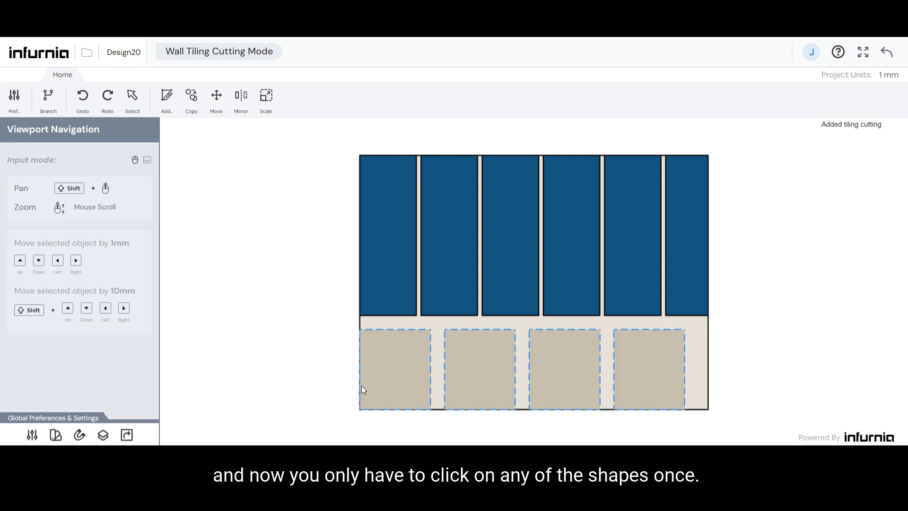
Step: Change the material of the combined lower rectangles to Lemon Yellow
left_click(397, 381)
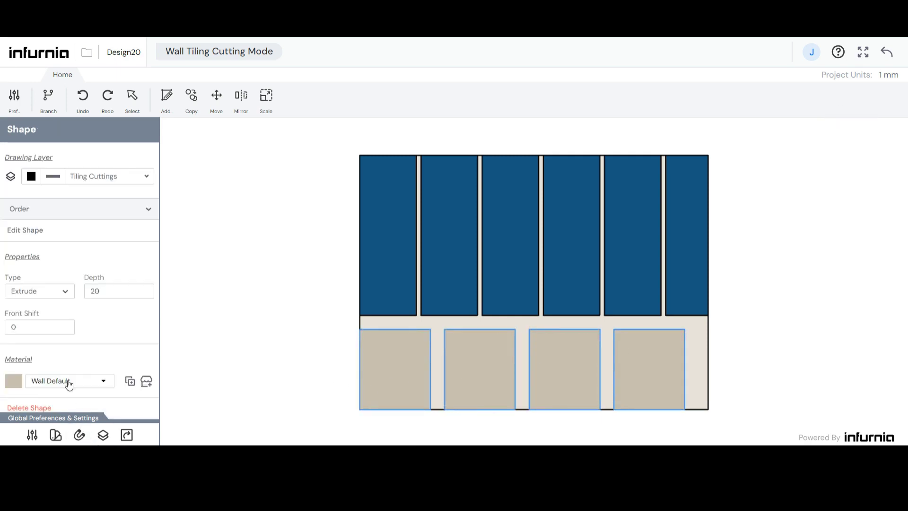
left_click(86, 385)
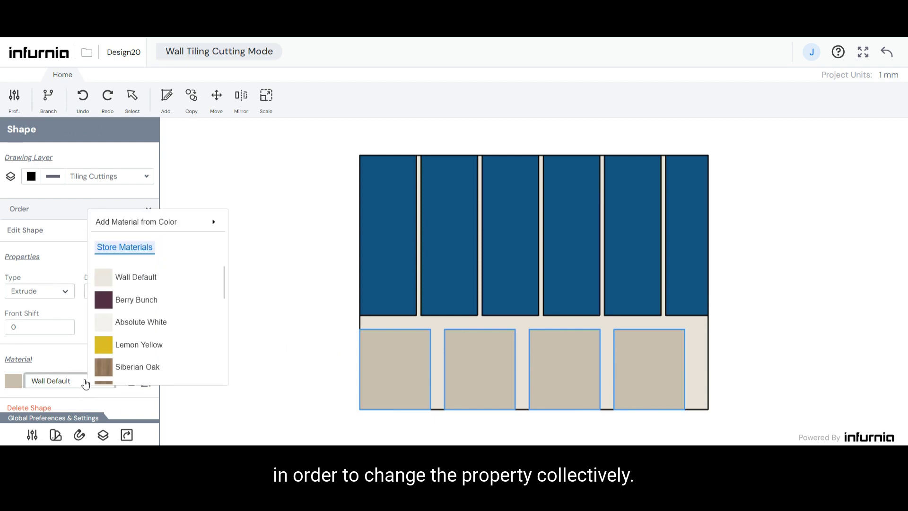
left_click(145, 345)
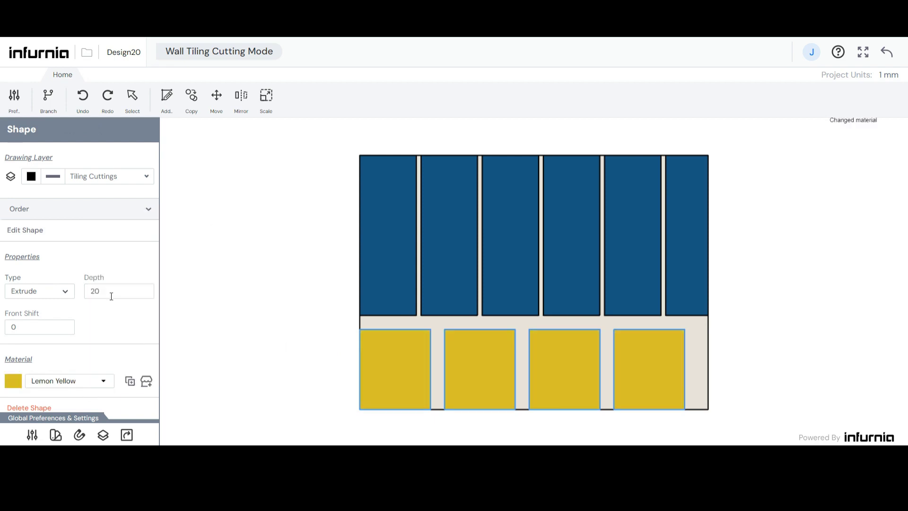
Step: Set the depth of the combined lower rectangles to 40 mm and return to the 3D design view
double_click(87, 292)
type("40")
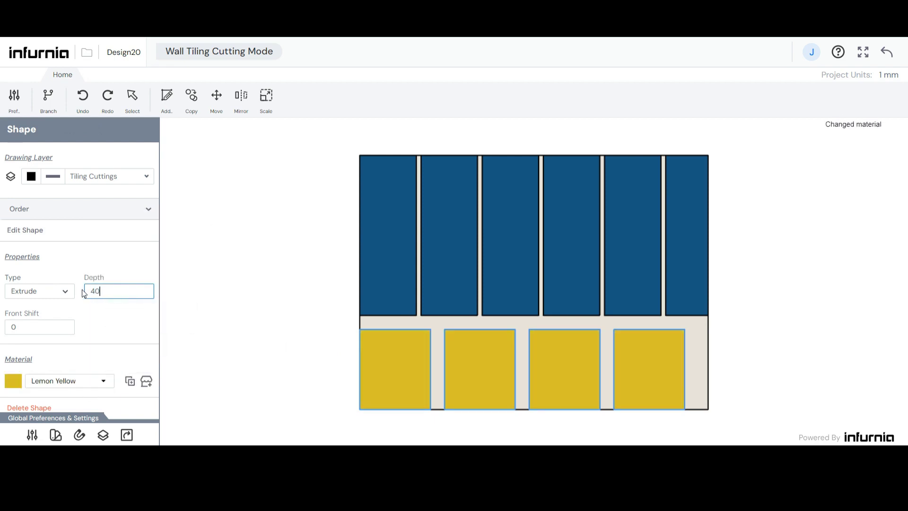
key("Return")
left_click(257, 282)
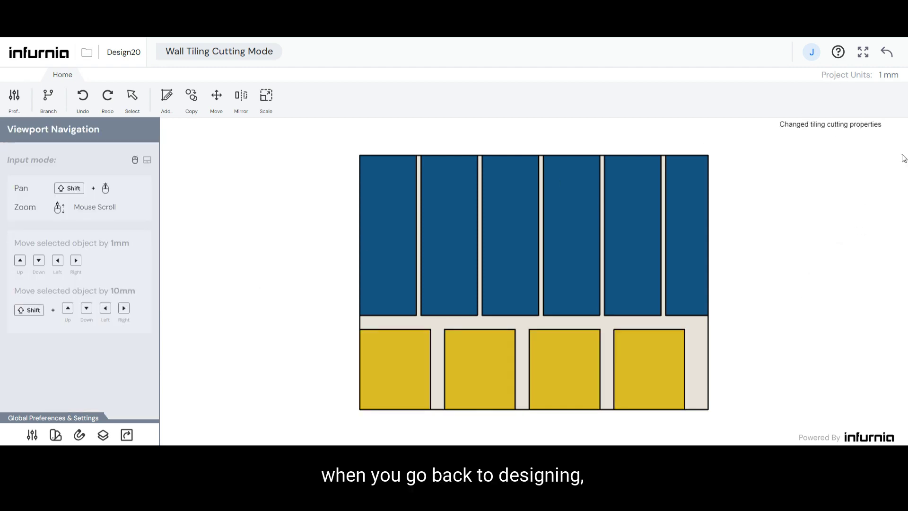
left_click(886, 54)
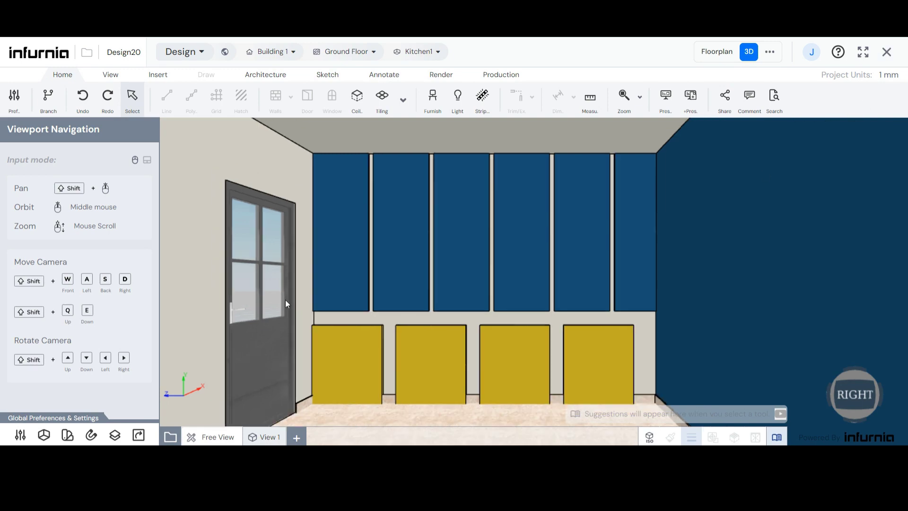